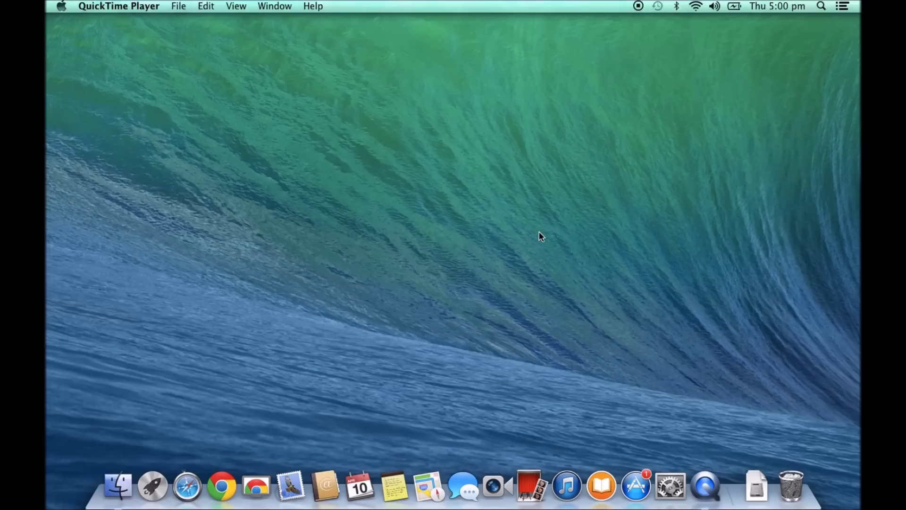
# - Switch from QuickTime Player to Finder by clicking the empty desktop
pyautogui.click(605, 315)
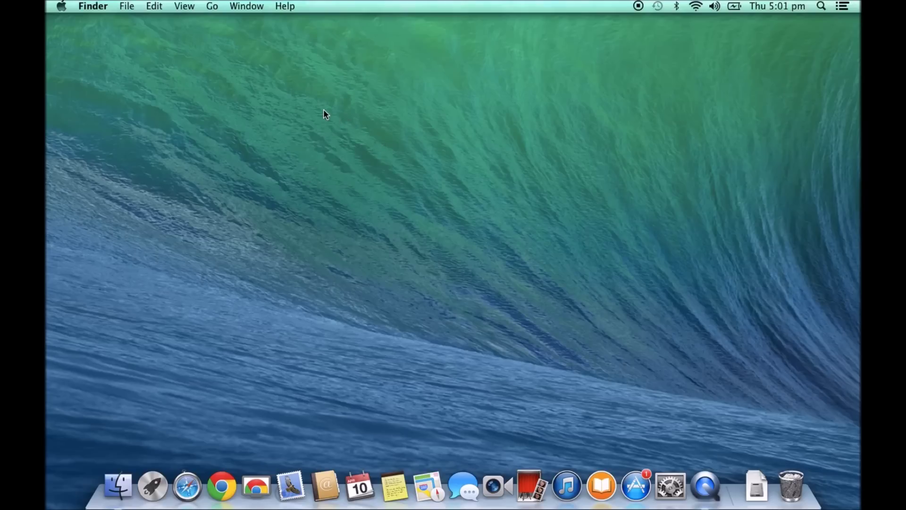
# - Launch Disk Utility from Finder's Utilities folder via the Go menu
pyautogui.click(212, 7)
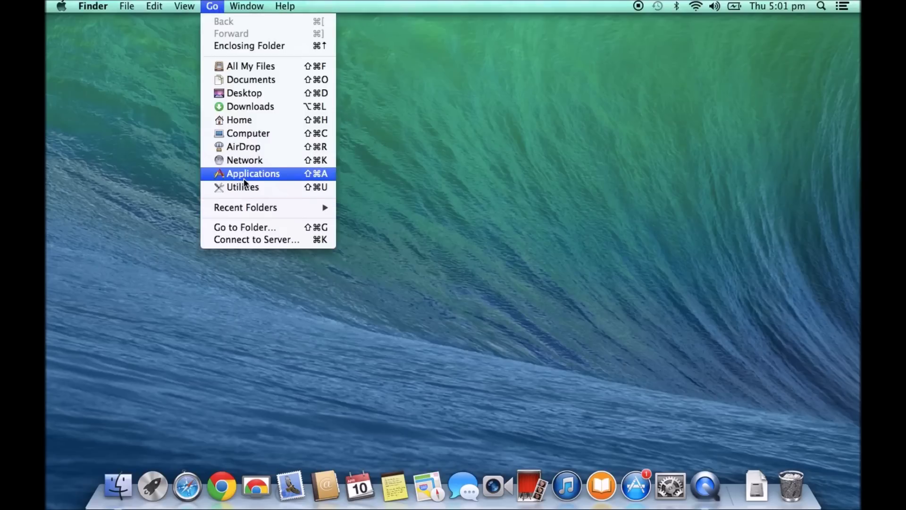
pyautogui.click(242, 187)
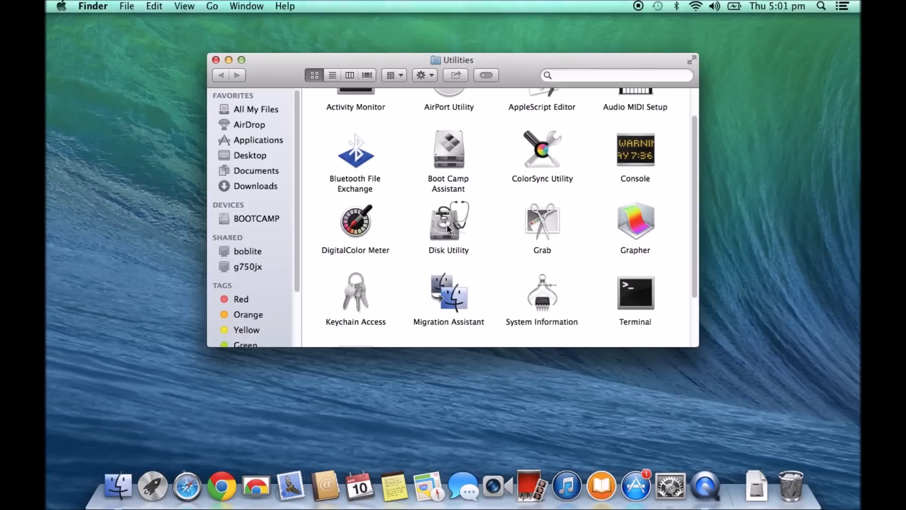
pyautogui.doubleClick(446, 225)
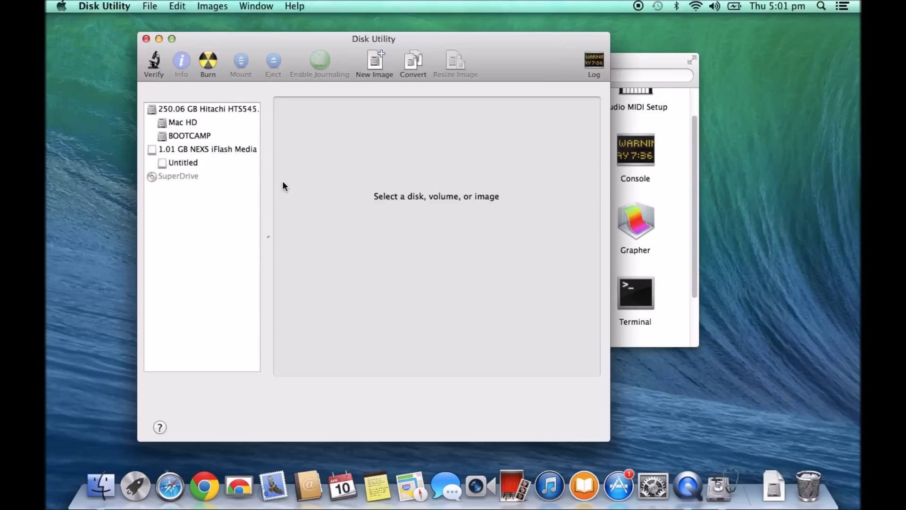
# - Erase the 1.01 GB NEXS iFlash drive as volume 123myIT, then eject it from the desktop
pyautogui.click(194, 149)
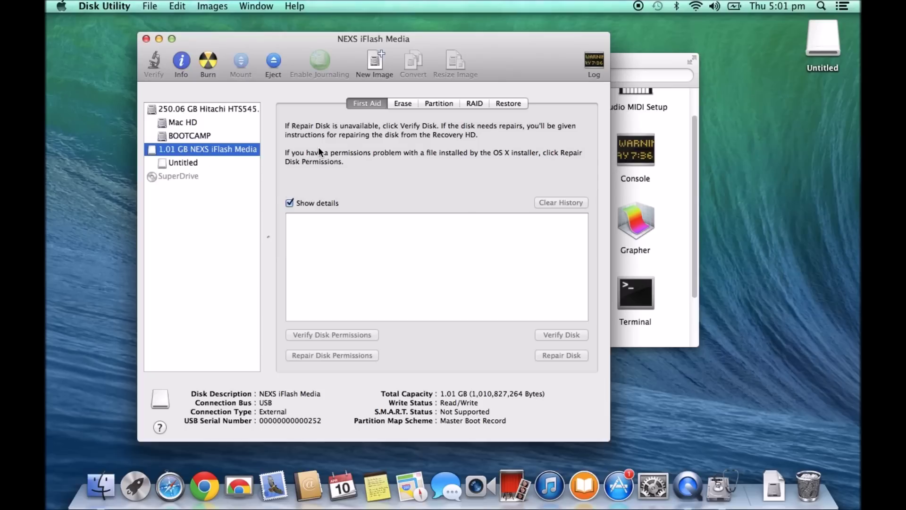
pyautogui.click(403, 103)
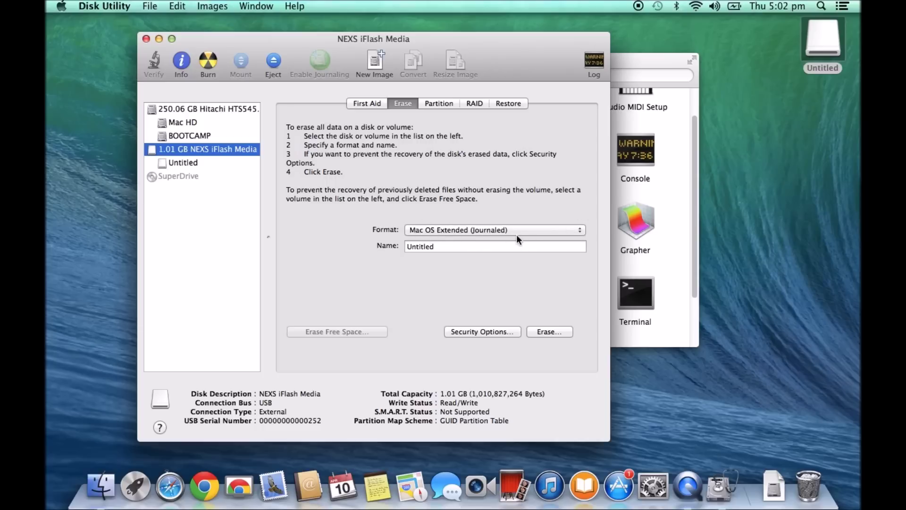
pyautogui.press('Tab')
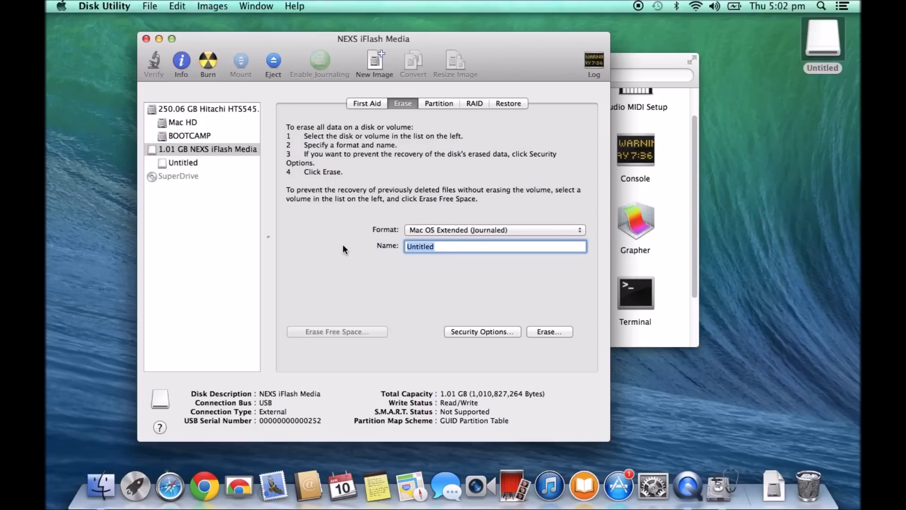
pyautogui.write('123myIT')
pyautogui.click(550, 332)
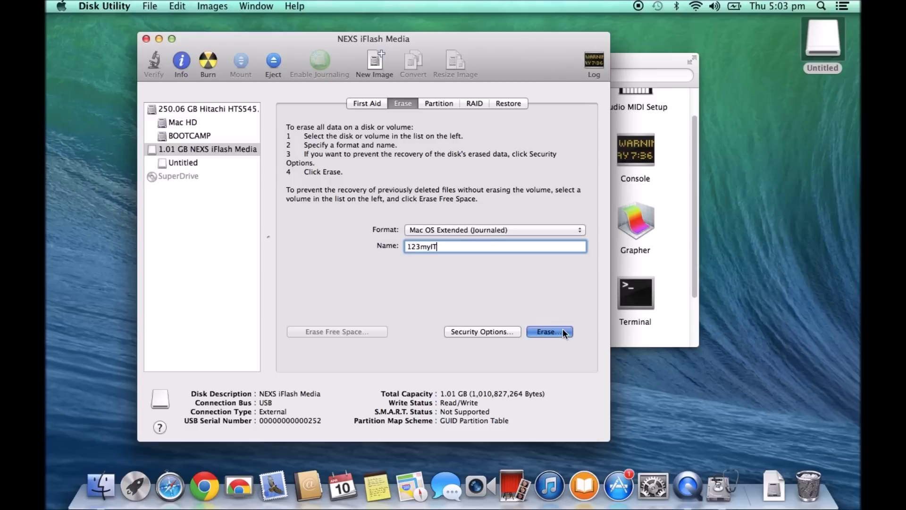
pyautogui.click(451, 177)
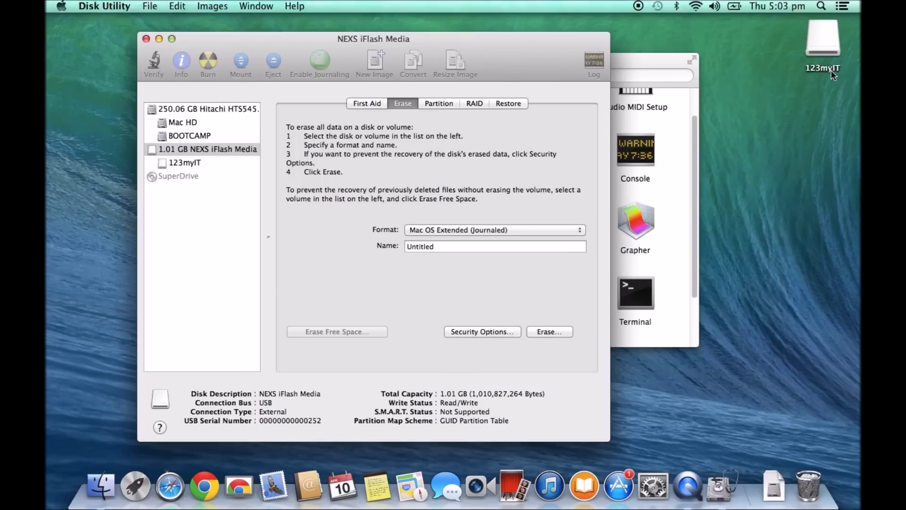
pyautogui.rightClick(821, 35)
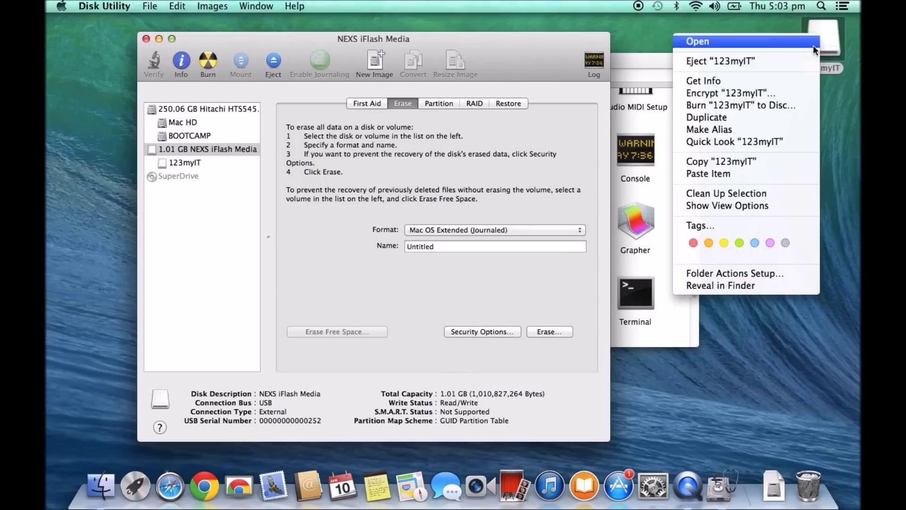
pyautogui.click(784, 62)
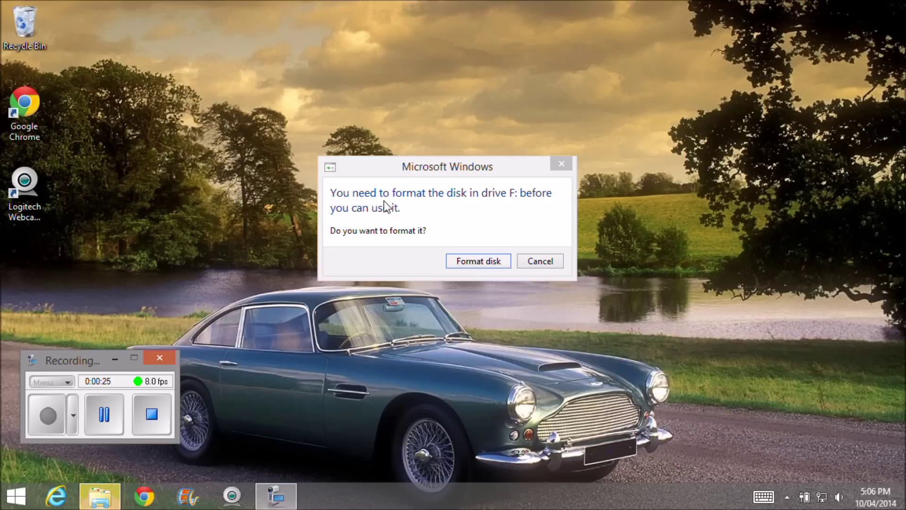
pyautogui.click(477, 261)
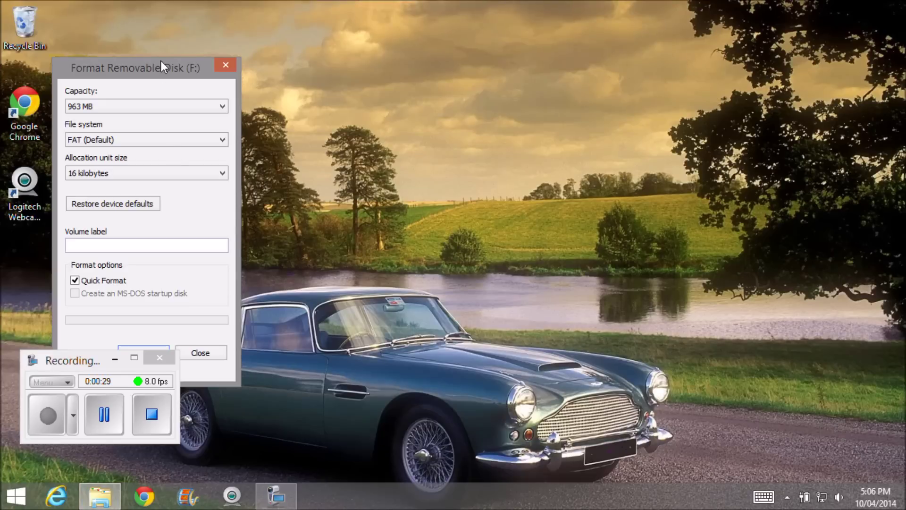
pyautogui.moveTo(161, 61); pyautogui.dragTo(302, 41)
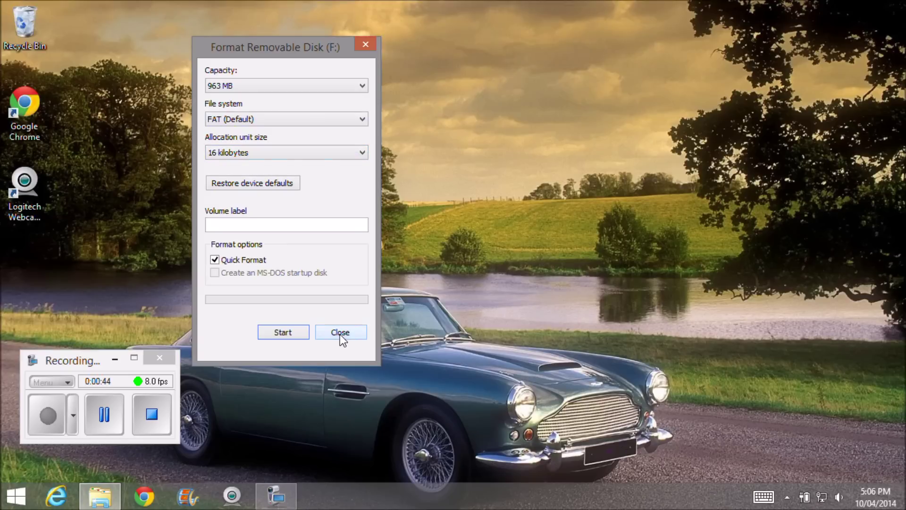
pyautogui.click(341, 333)
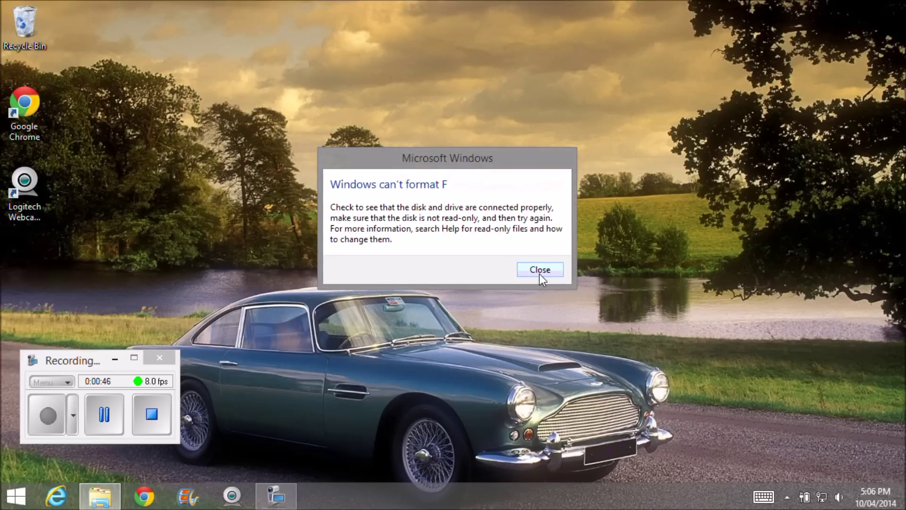
pyautogui.click(541, 270)
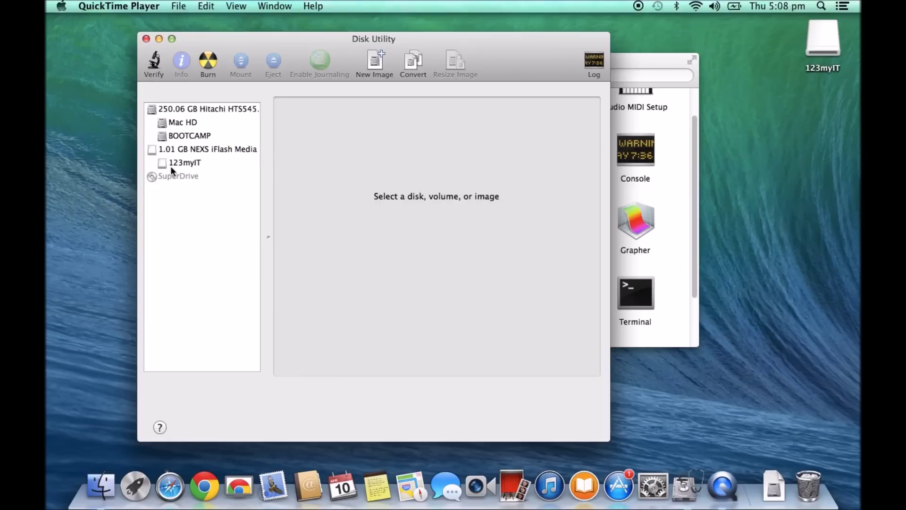
# - Choose MS-DOS (FAT) as the erase format for the 1.01 GB NEXS iFlash Media drive
pyautogui.click(834, 41)
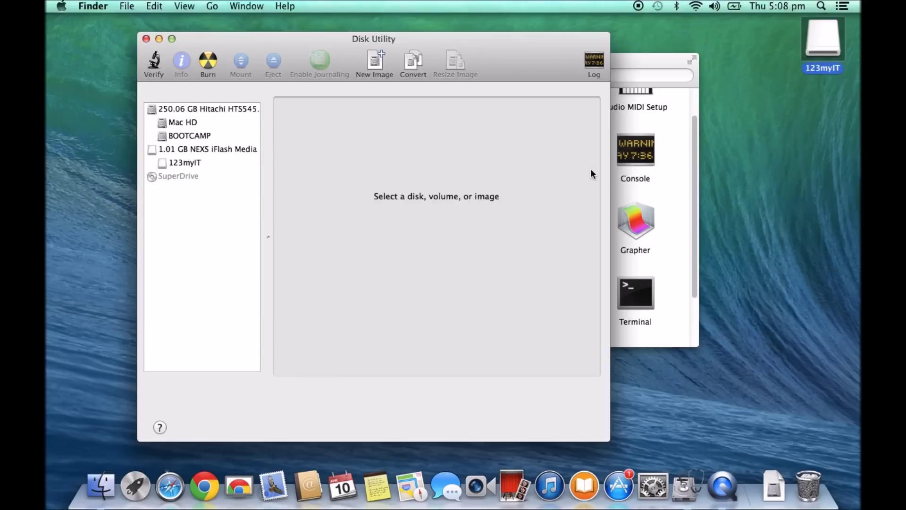
pyautogui.click(204, 151)
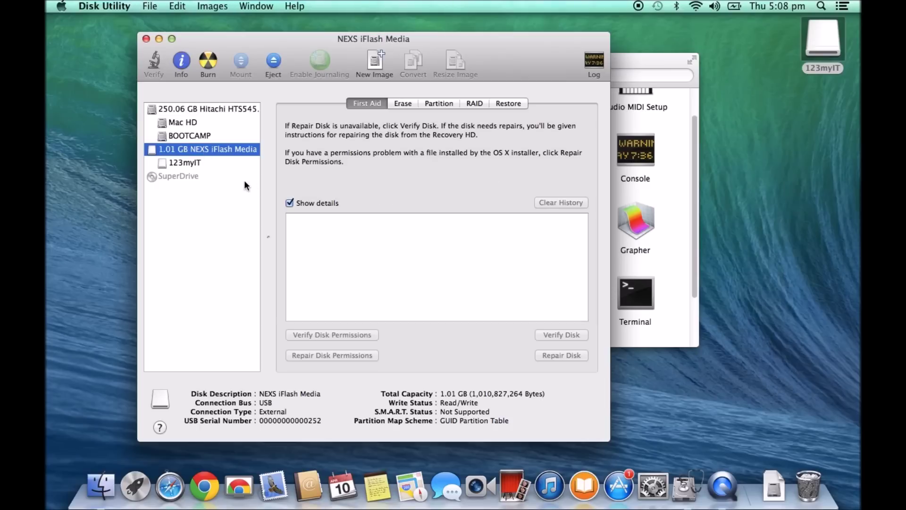
pyautogui.click(403, 103)
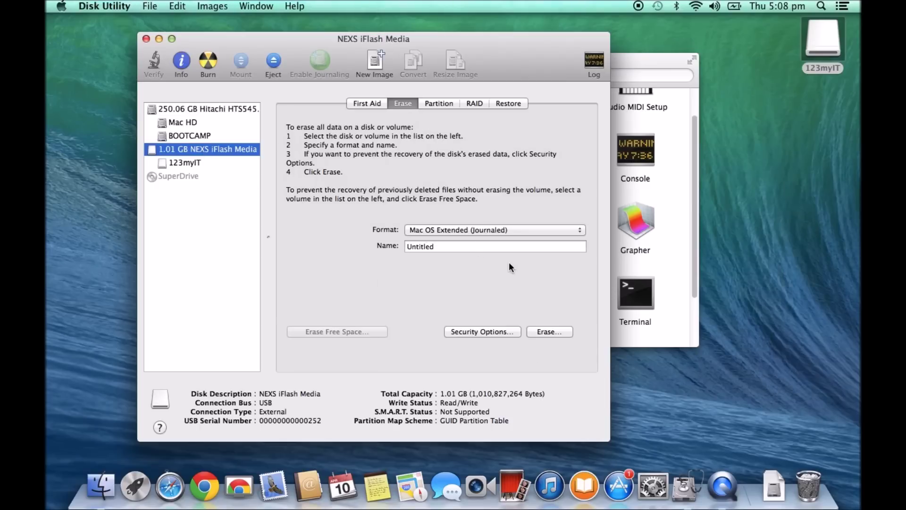
pyautogui.click(580, 231)
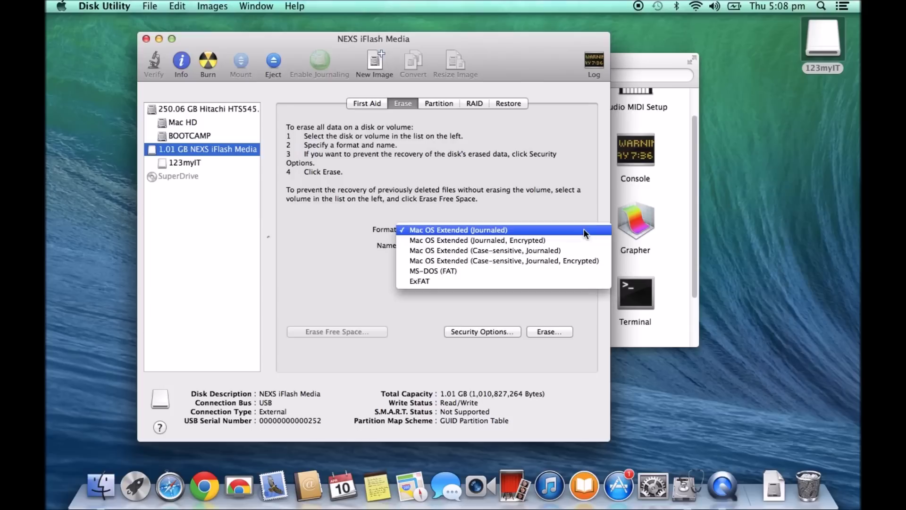
pyautogui.click(466, 270)
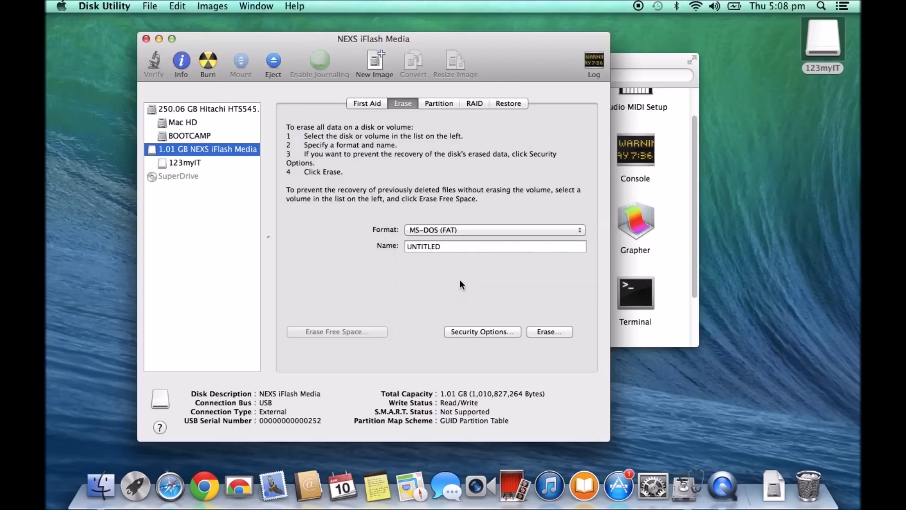
# - Replace the name UNTITLED with 123MYIT and confirm erasing the whole NEXS iFlash disk
pyautogui.press('Tab')
pyautogui.press('BackSpace')
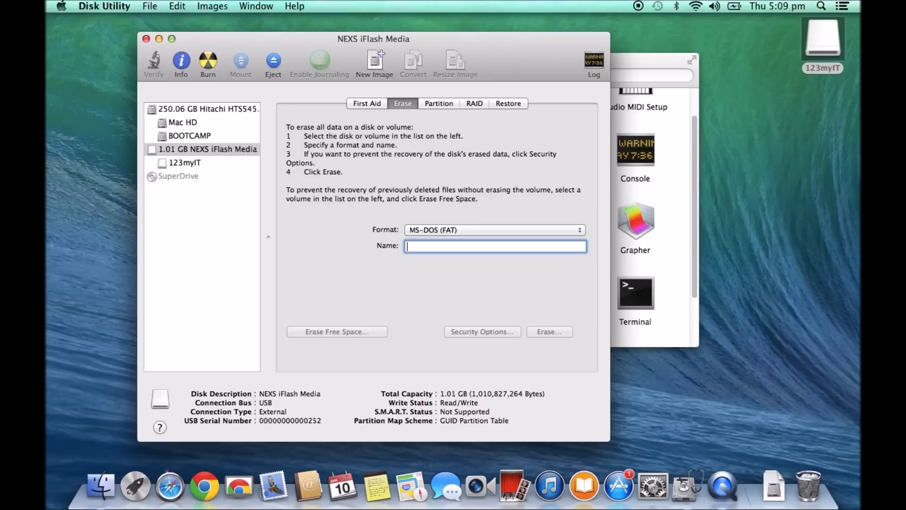
pyautogui.write('123MY')
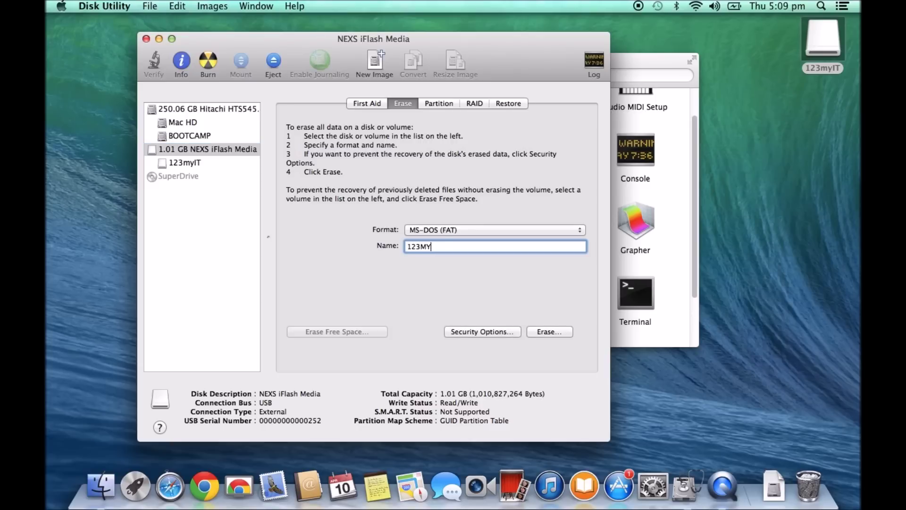
pyautogui.write('IT')
pyautogui.click(558, 332)
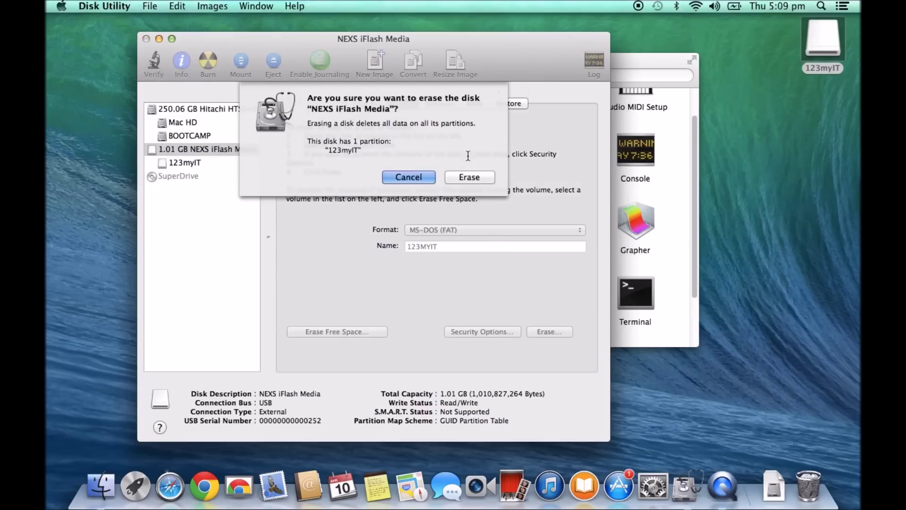
pyautogui.click(491, 178)
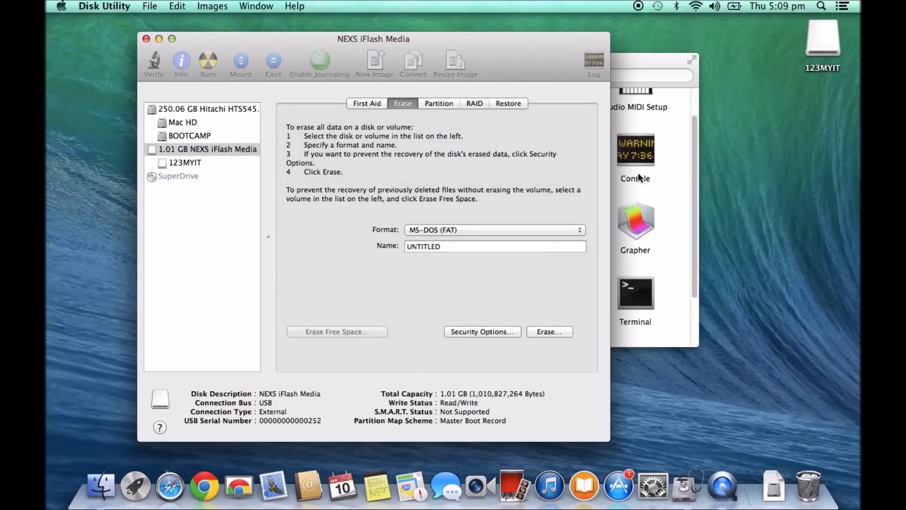
pyautogui.click(820, 38)
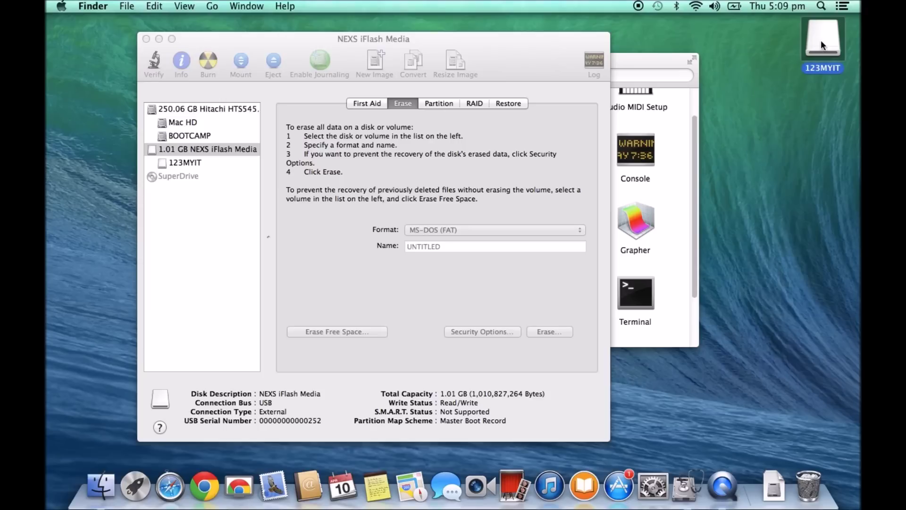
# - Create a new folder named 123myIT inside the 123MYIT drive
pyautogui.doubleClick(820, 40)
pyautogui.rightClick(448, 169)
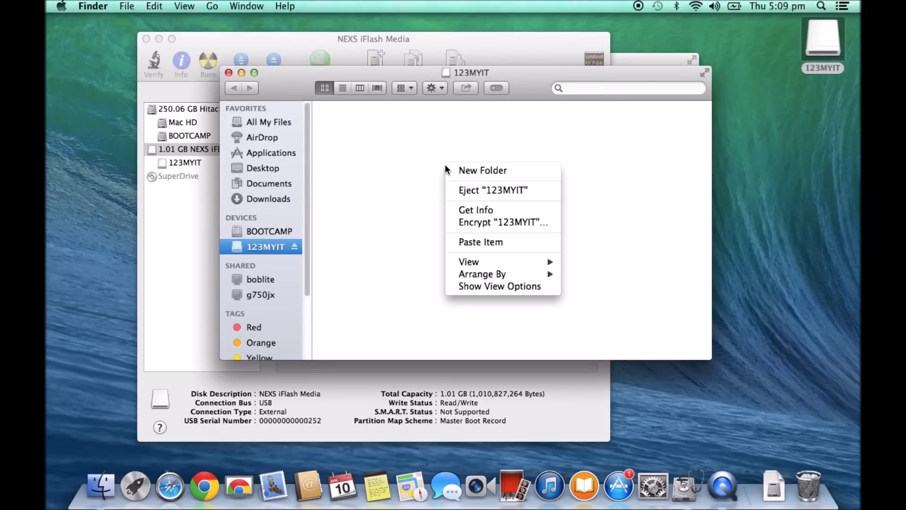
pyautogui.click(465, 171)
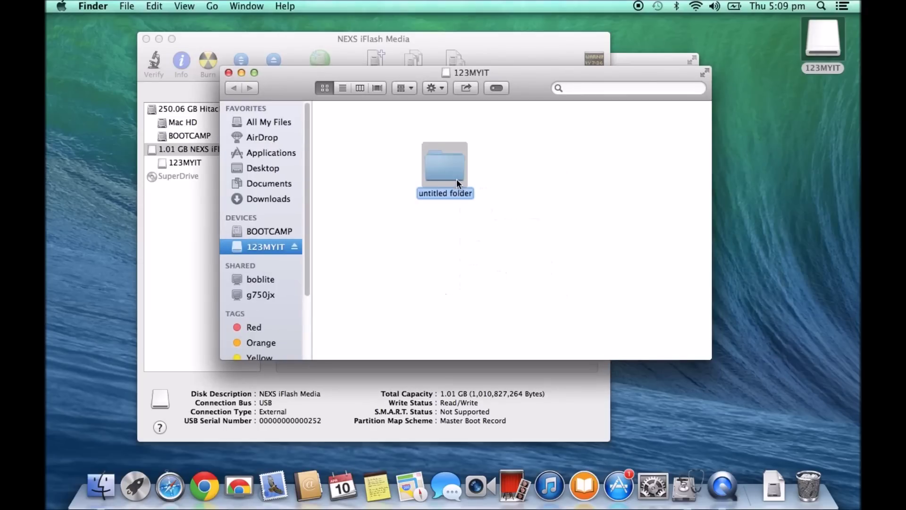
pyautogui.click(432, 191)
pyautogui.write('123myIT')
pyautogui.press('Return')
# - Close the drive window and bring Disk Utility back to the front
pyautogui.click(228, 72)
pyautogui.press('super+shift+u')
pyautogui.click(588, 47)
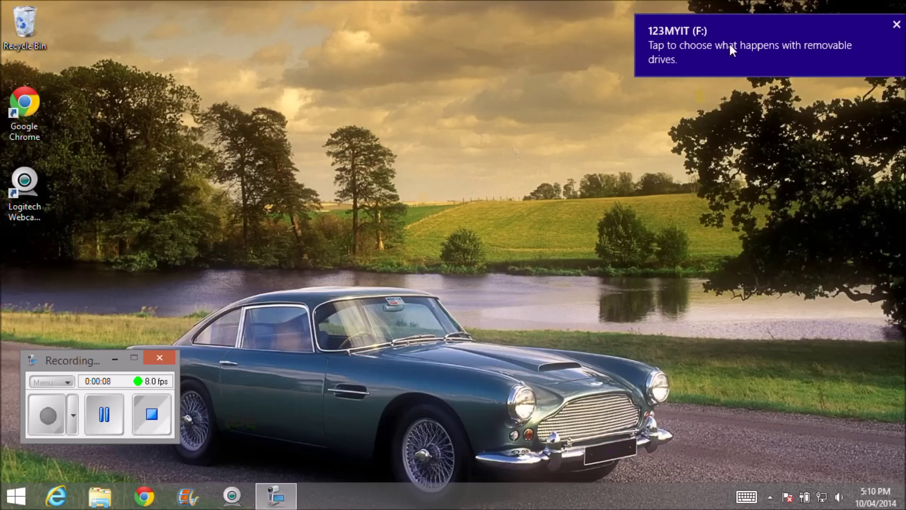
# - Open the 123MYIT (F:) drive's files in File Explorer and move the window to the centre
pyautogui.click(729, 44)
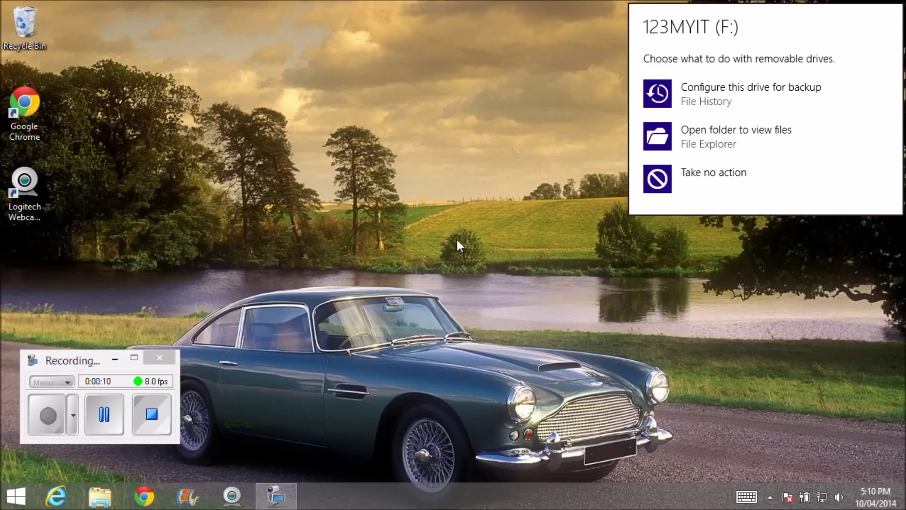
pyautogui.click(742, 136)
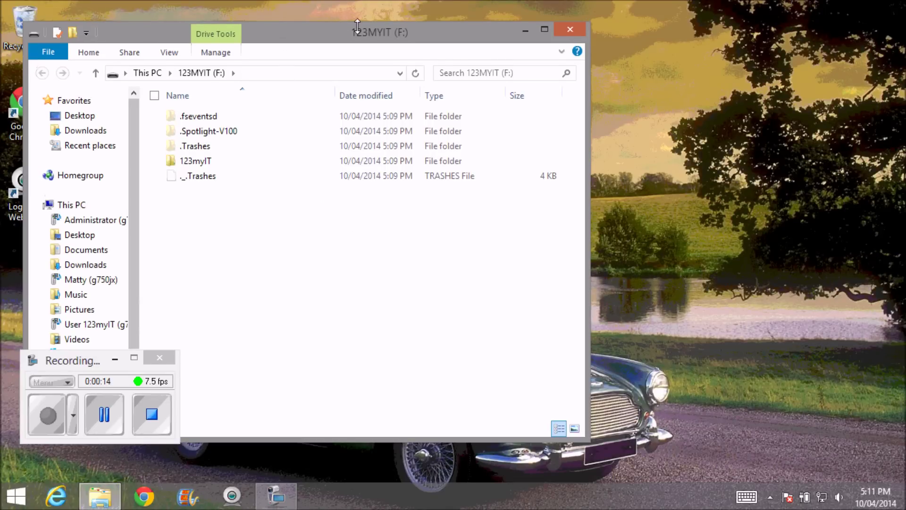
pyautogui.moveTo(289, 41); pyautogui.dragTo(483, 64)
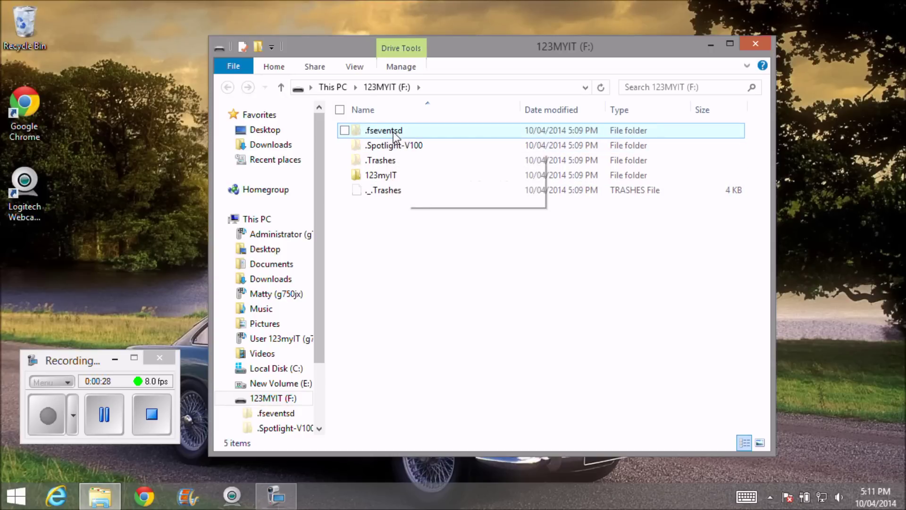
# - Check the empty 123myIT folder, then create New Text Document.txt on the F: drive
pyautogui.doubleClick(384, 178)
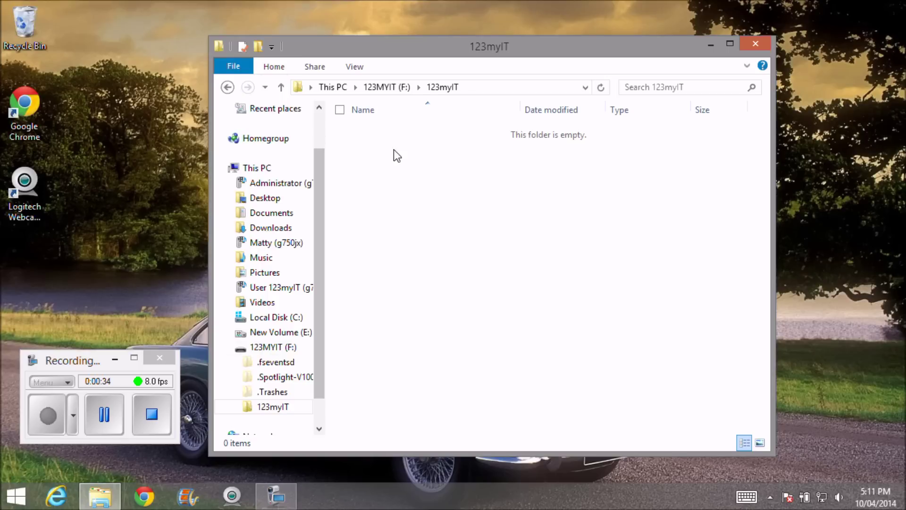
pyautogui.click(281, 87)
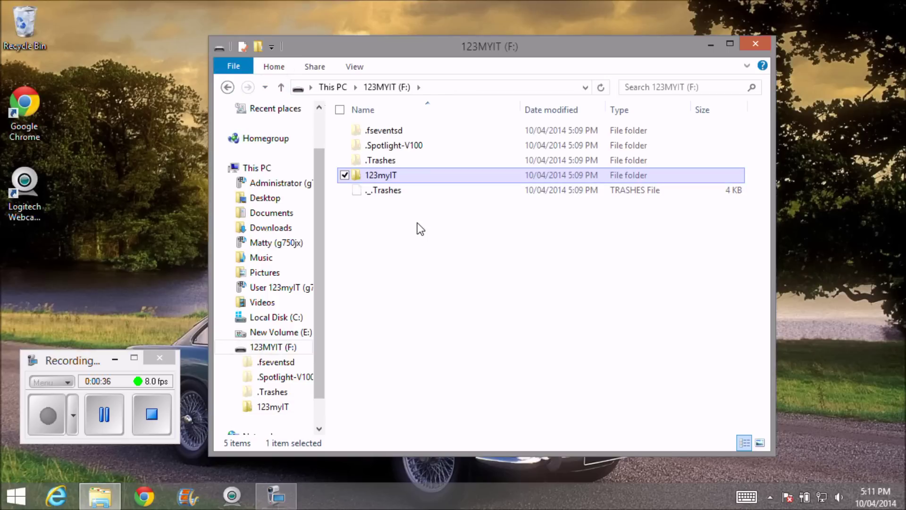
pyautogui.rightClick(402, 239)
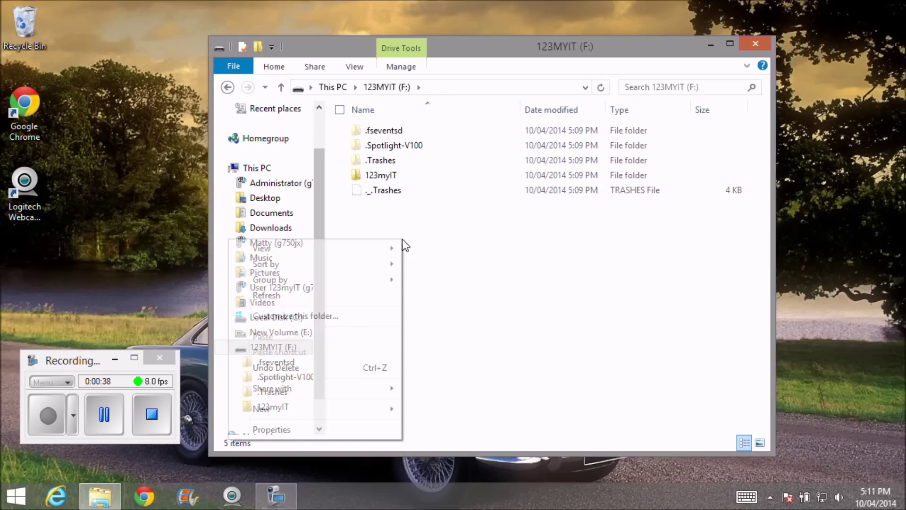
pyautogui.moveTo(343, 413)
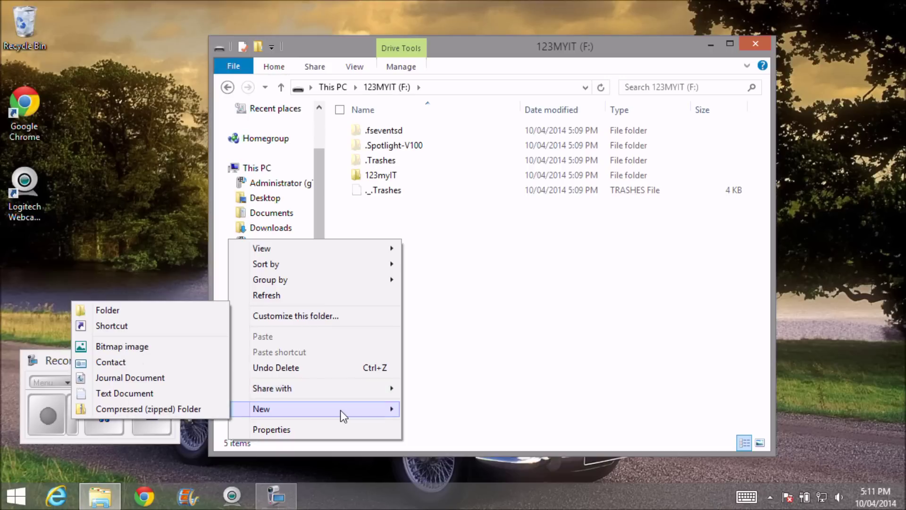
pyautogui.click(140, 395)
pyautogui.click(552, 287)
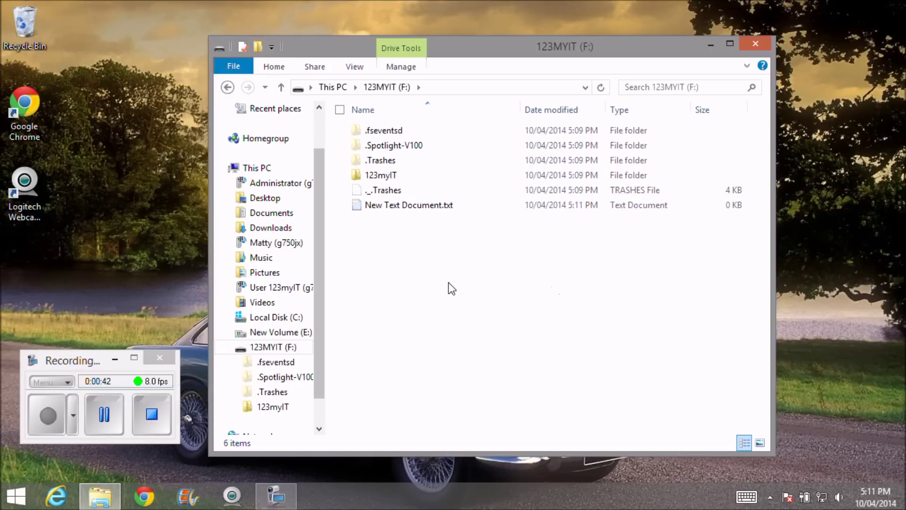
pyautogui.click(411, 202)
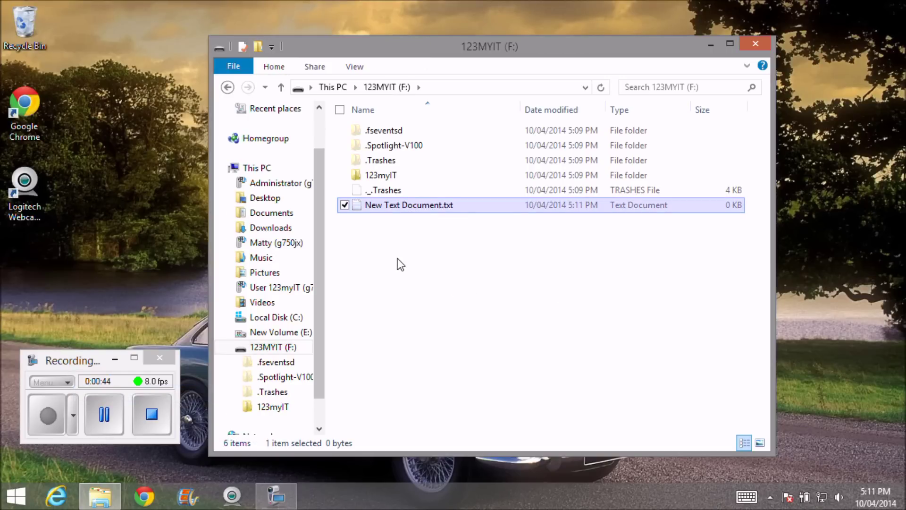